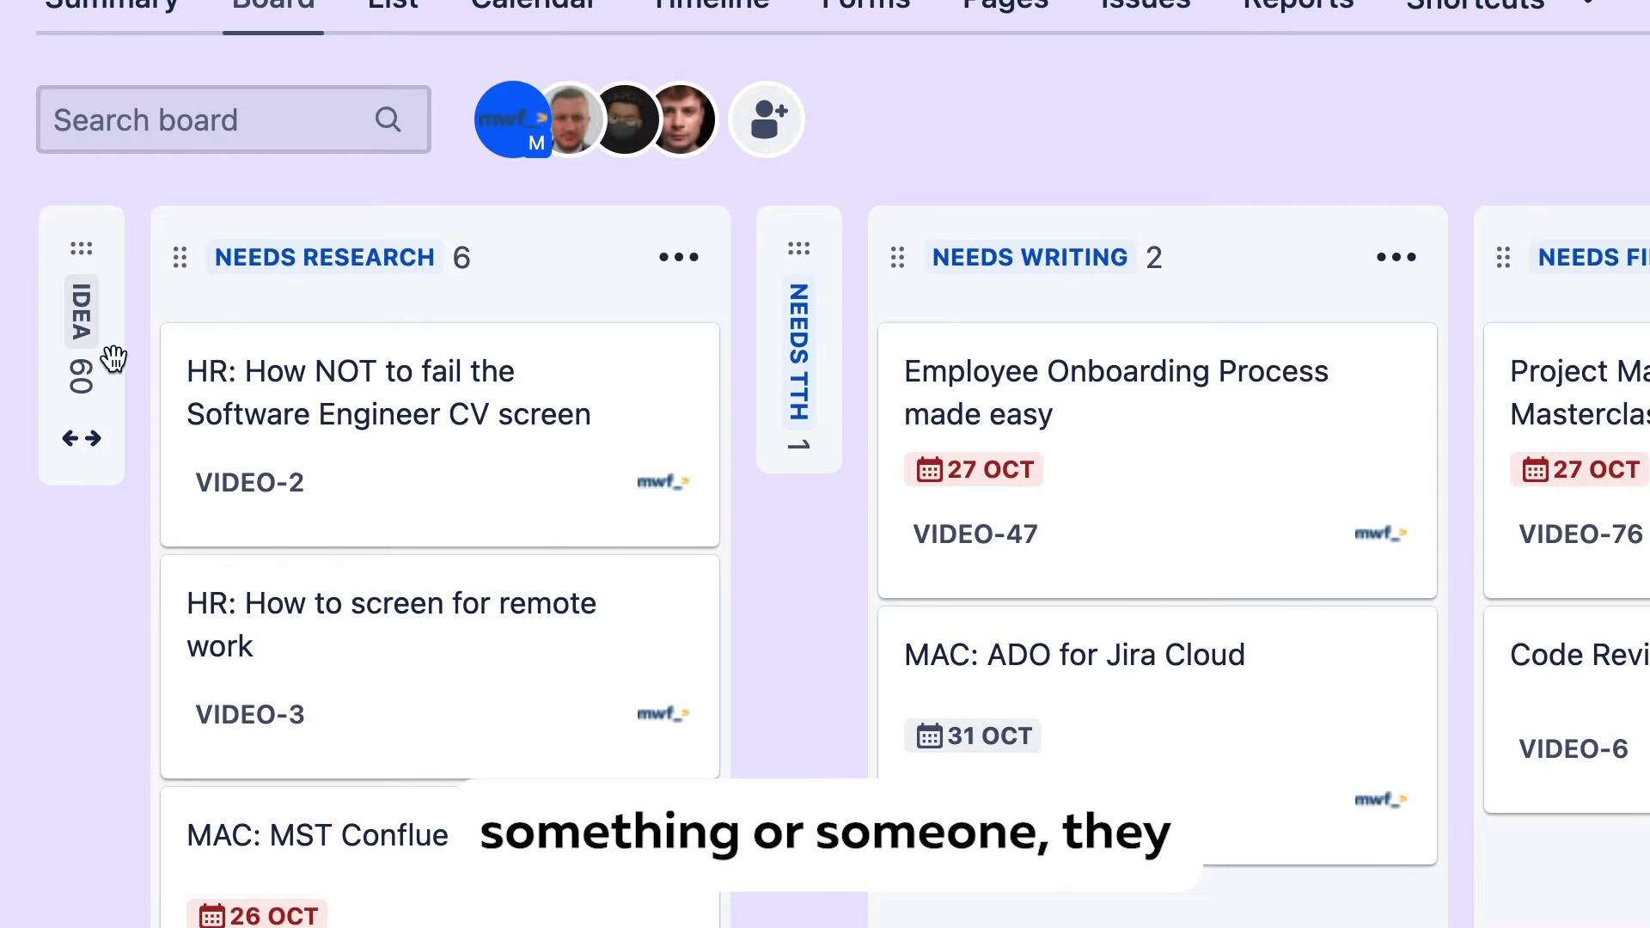
Peek at the IDEA column, expand NEEDS TTH, and open VIDEO-66's Format choices
click(80, 440)
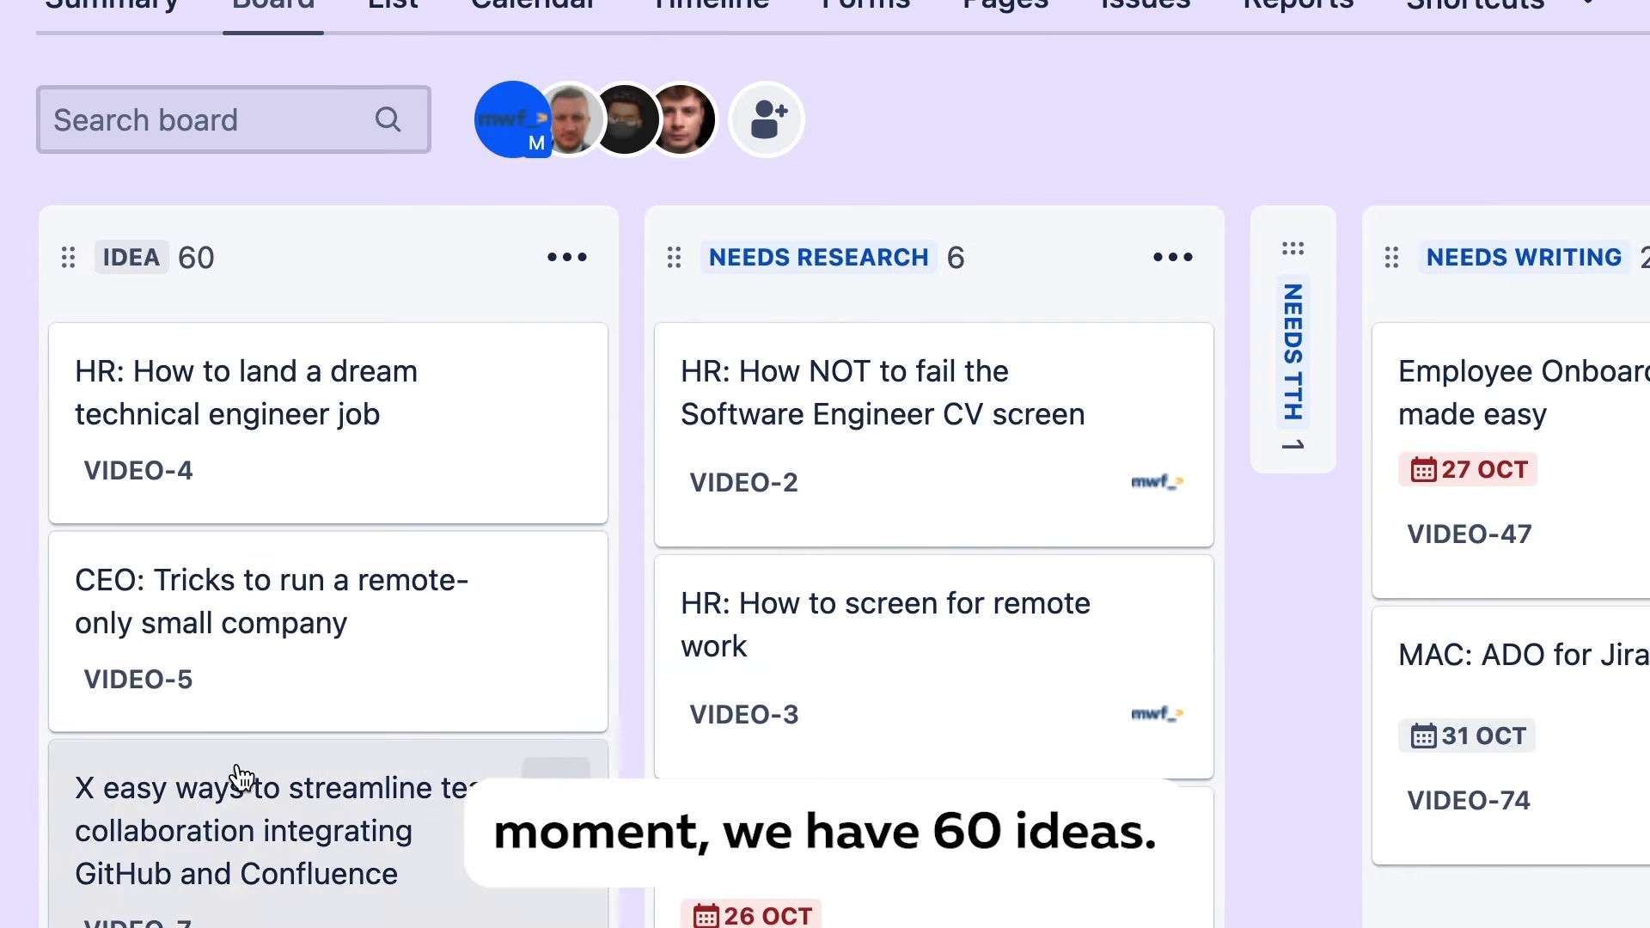
click(493, 257)
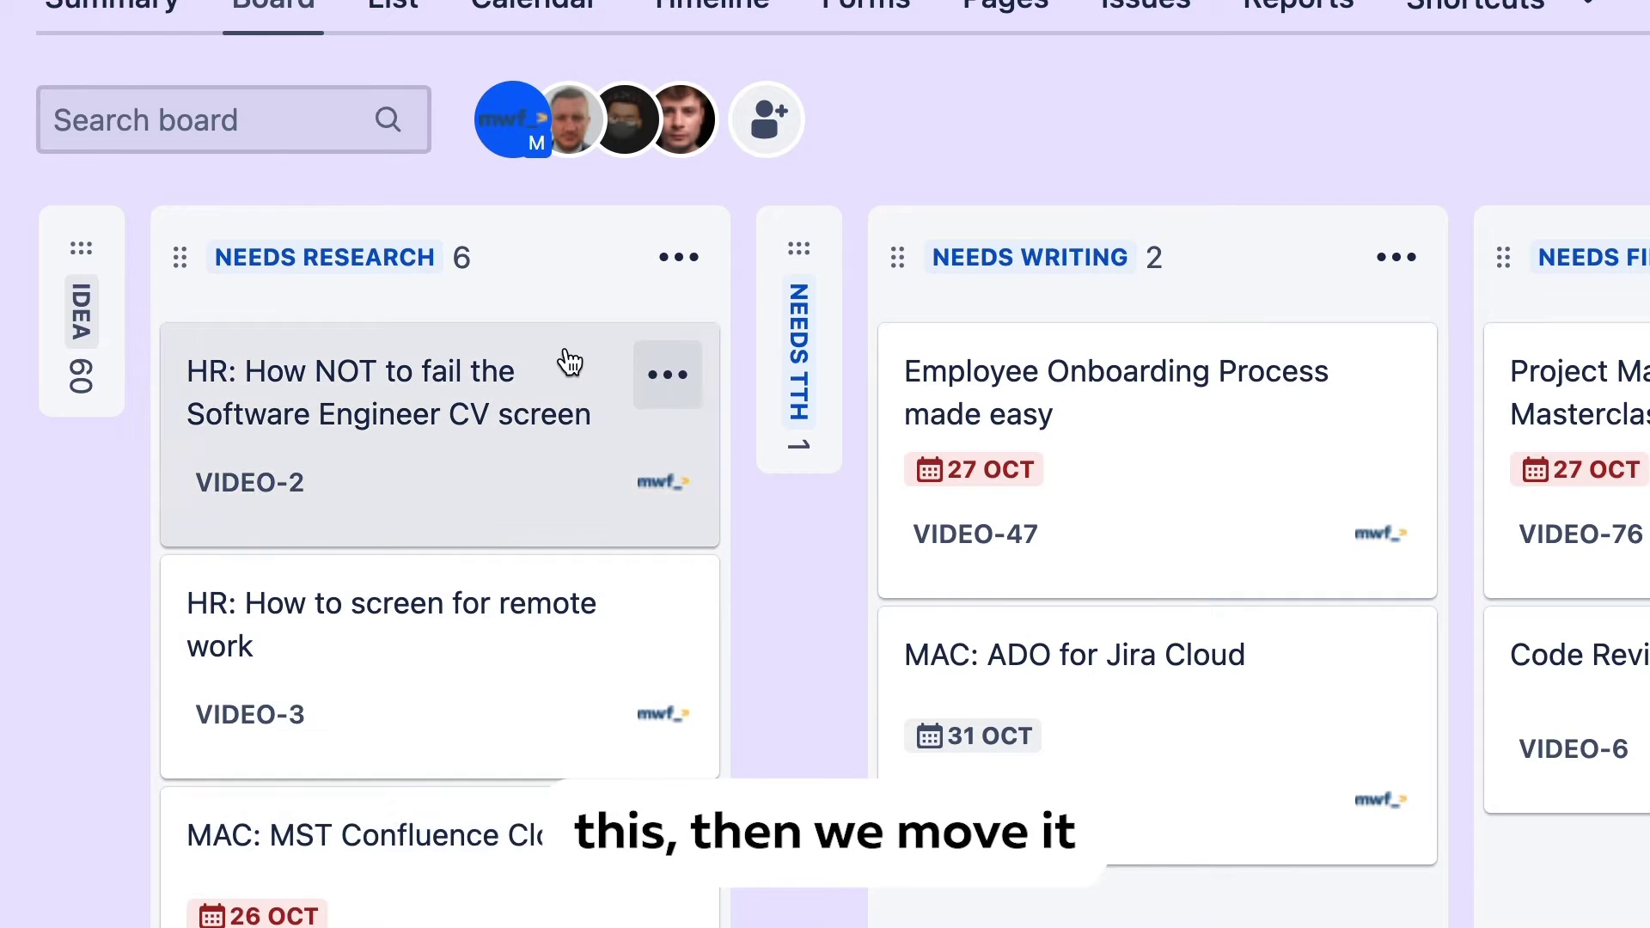
mouse_move(1292, 348)
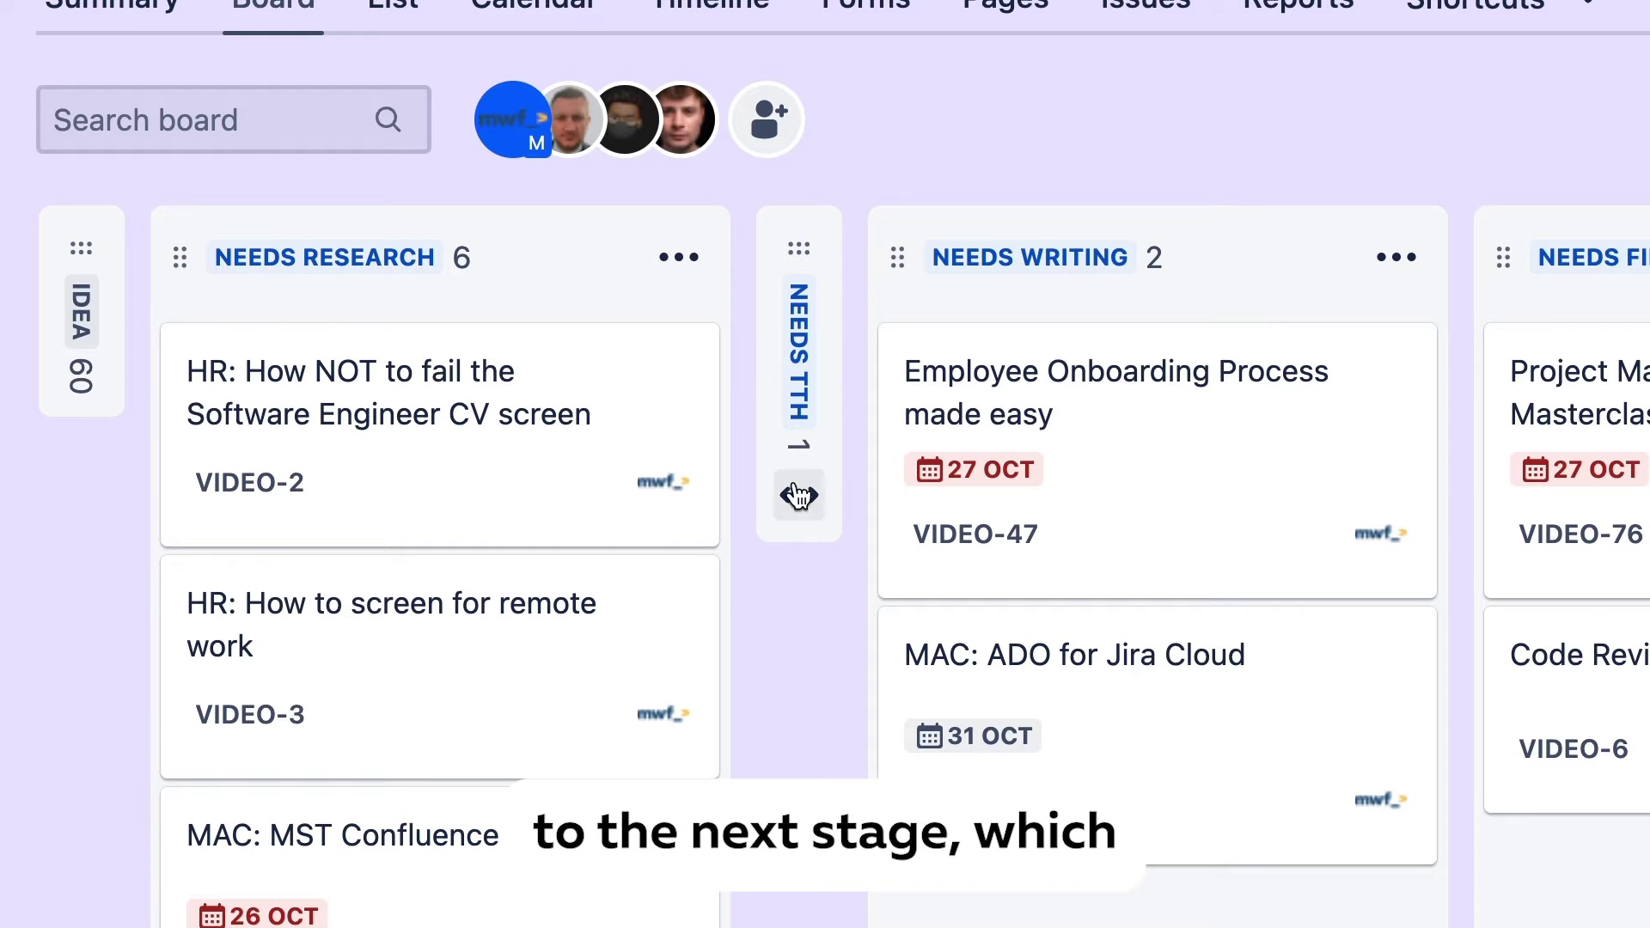
click(795, 496)
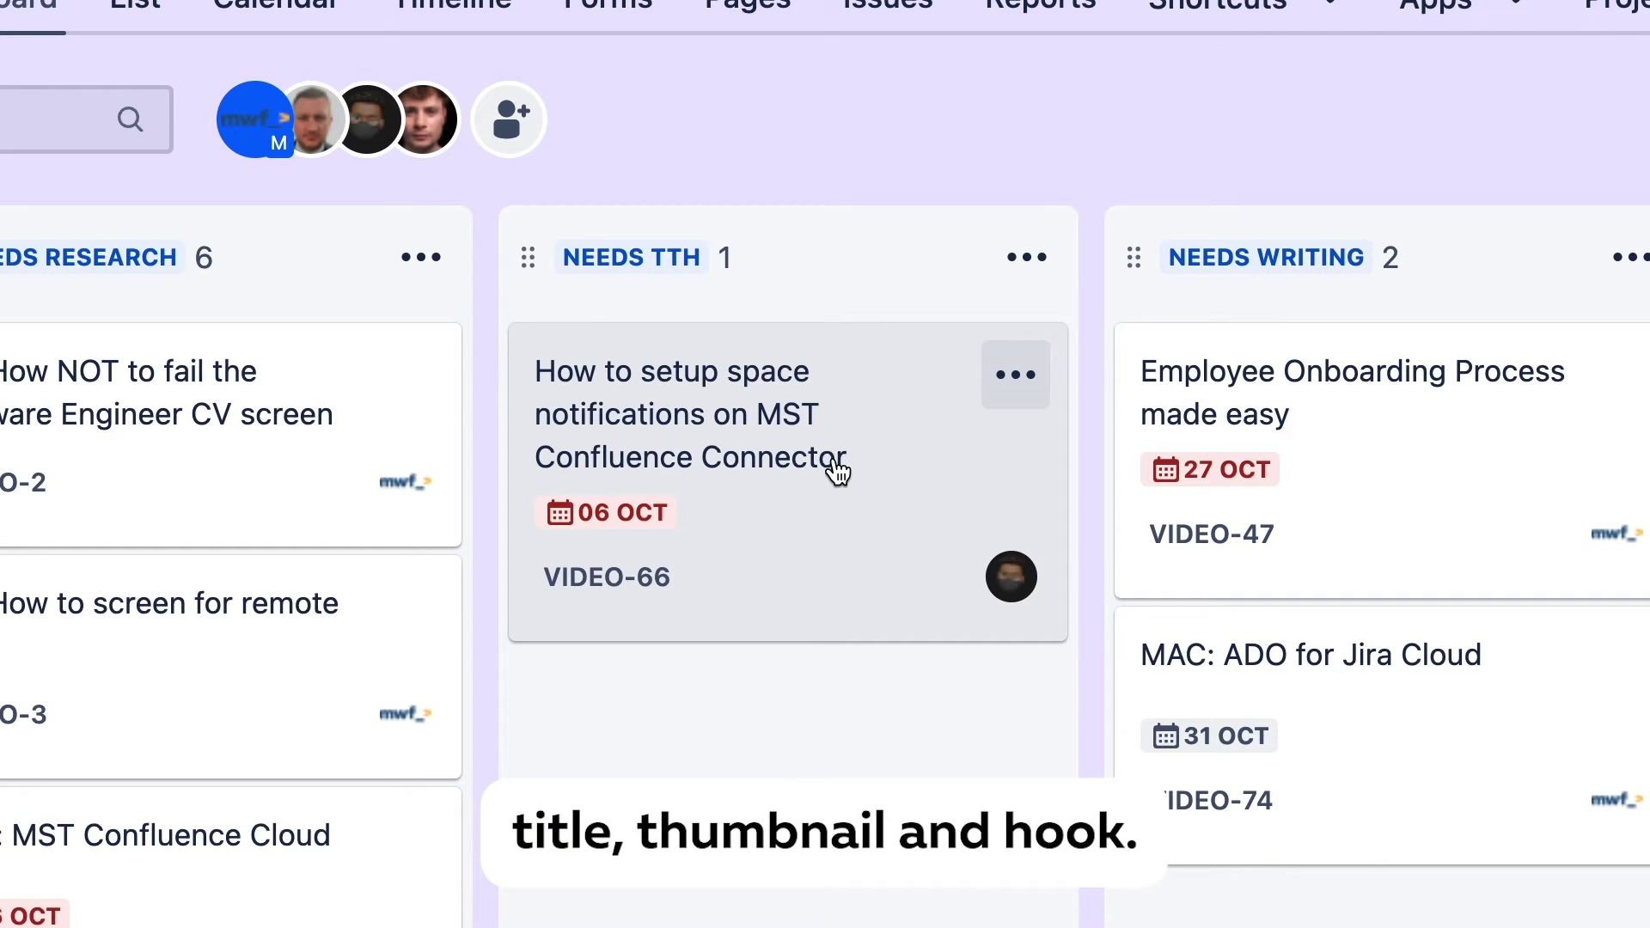
click(838, 471)
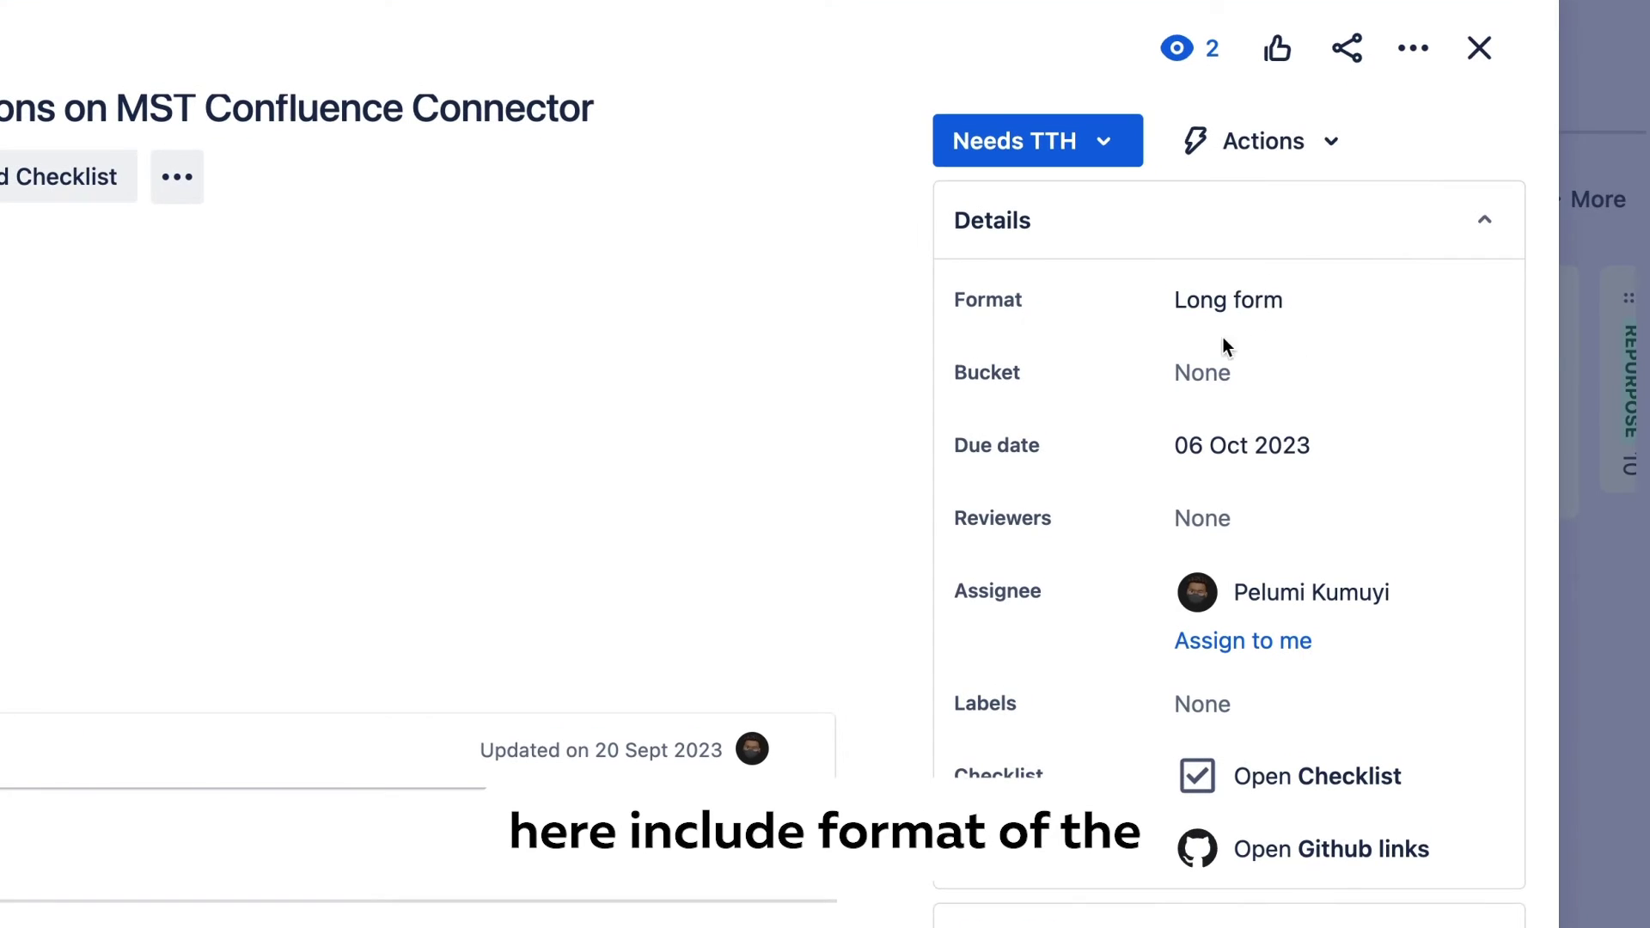
click(1254, 294)
click(1437, 148)
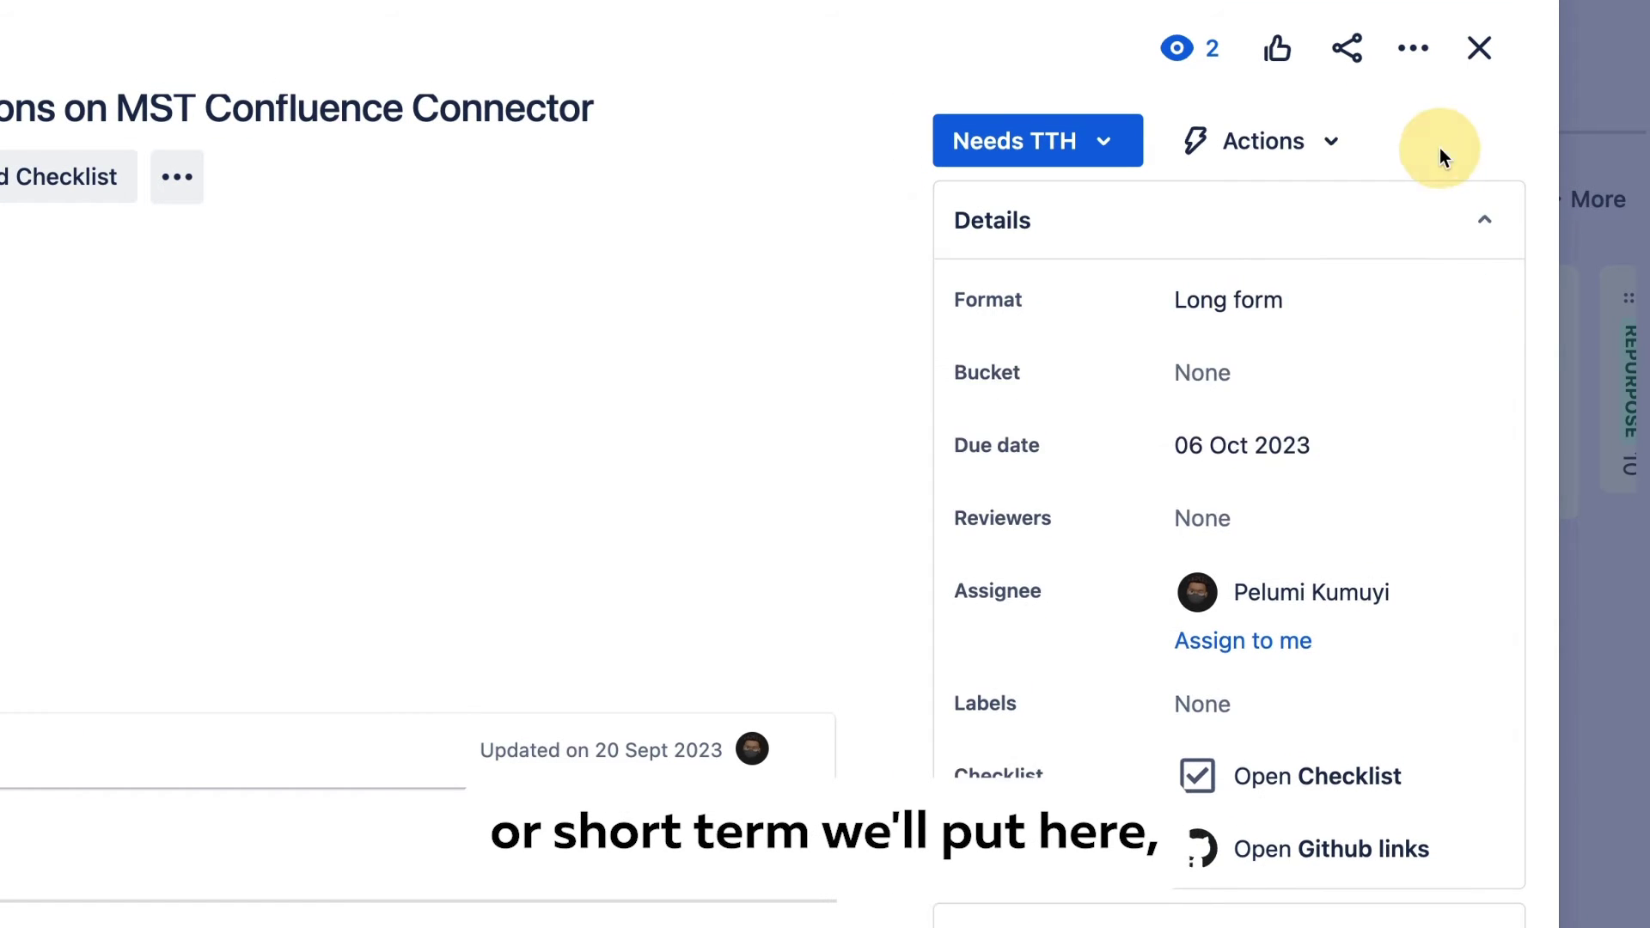
click(1215, 369)
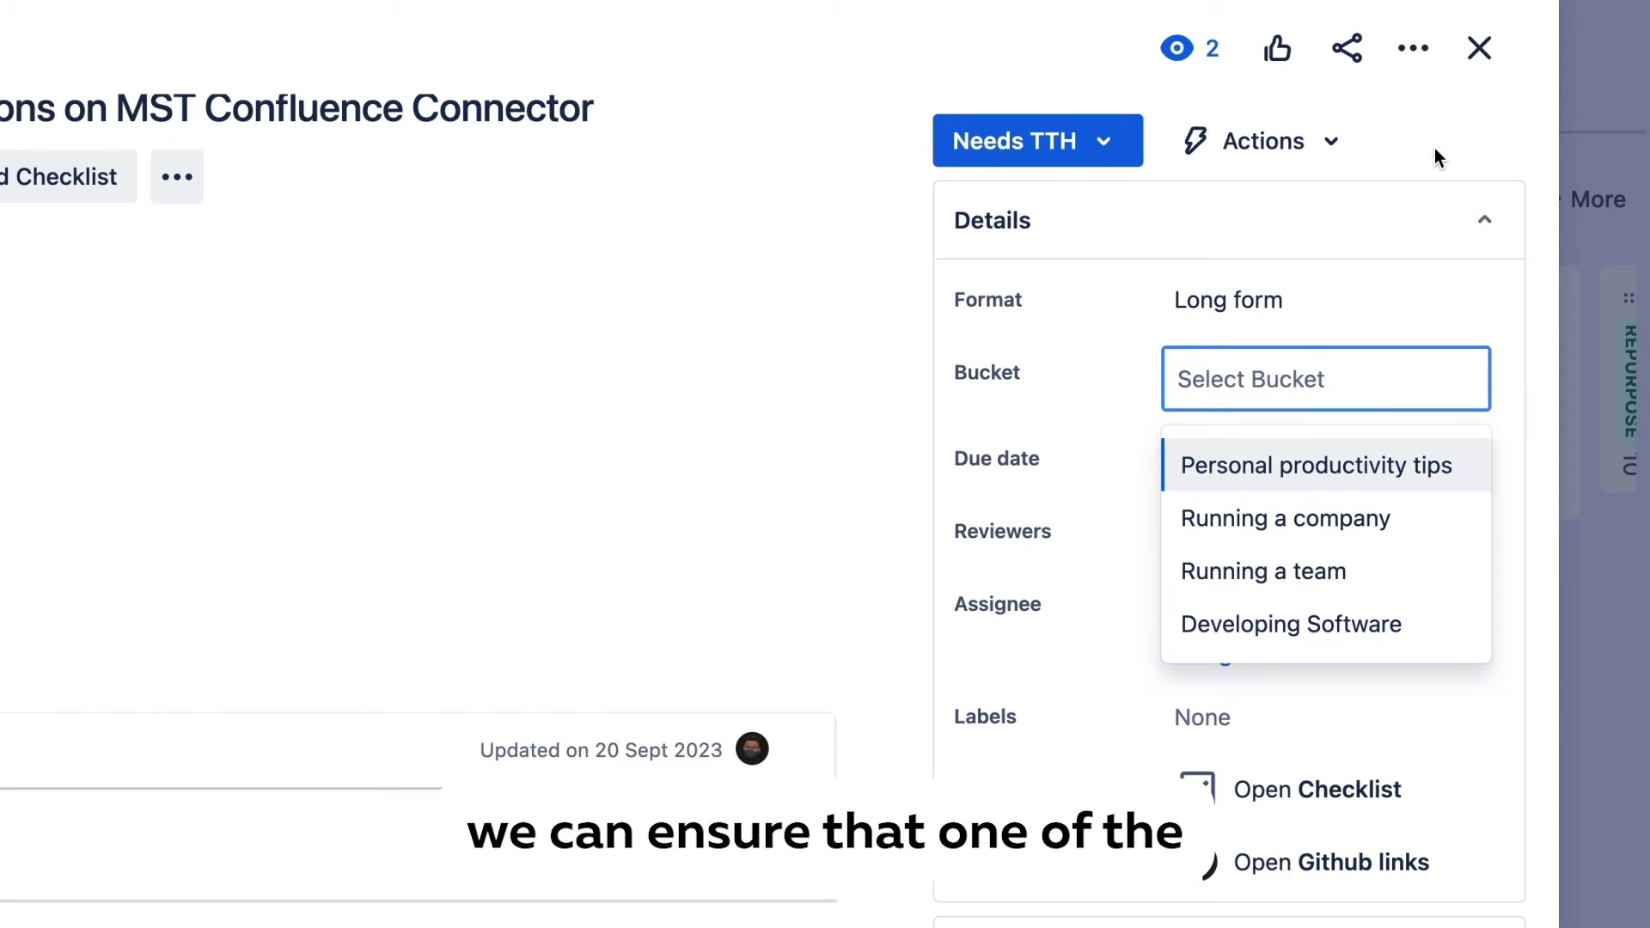
click(1444, 104)
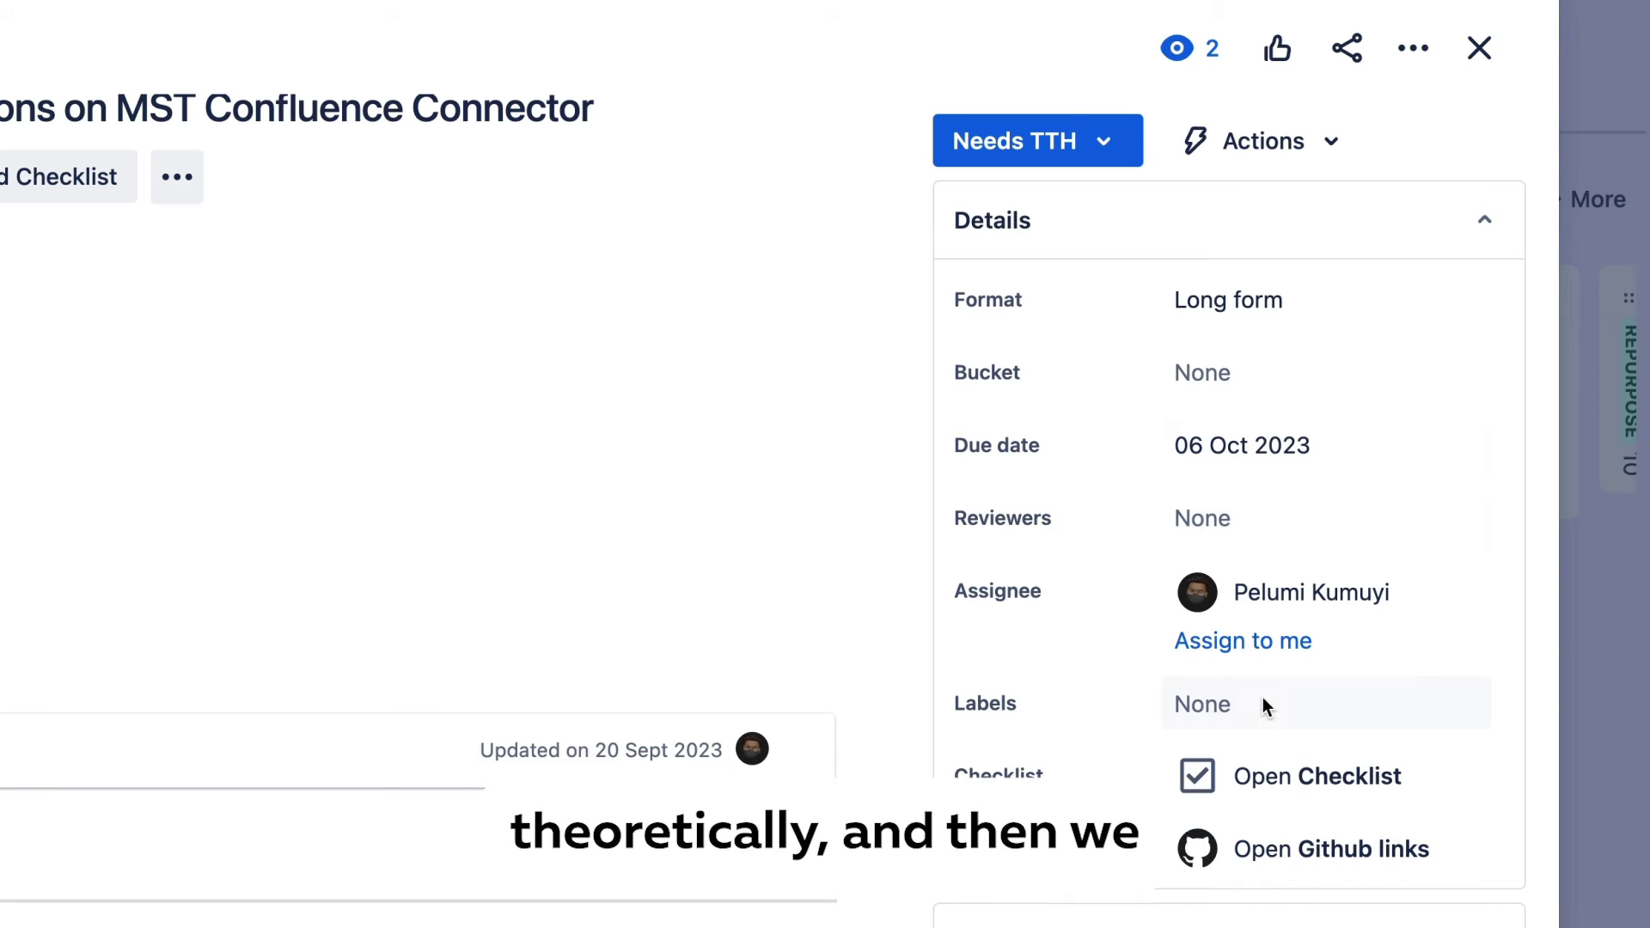
scroll(1263, 729, down, 1)
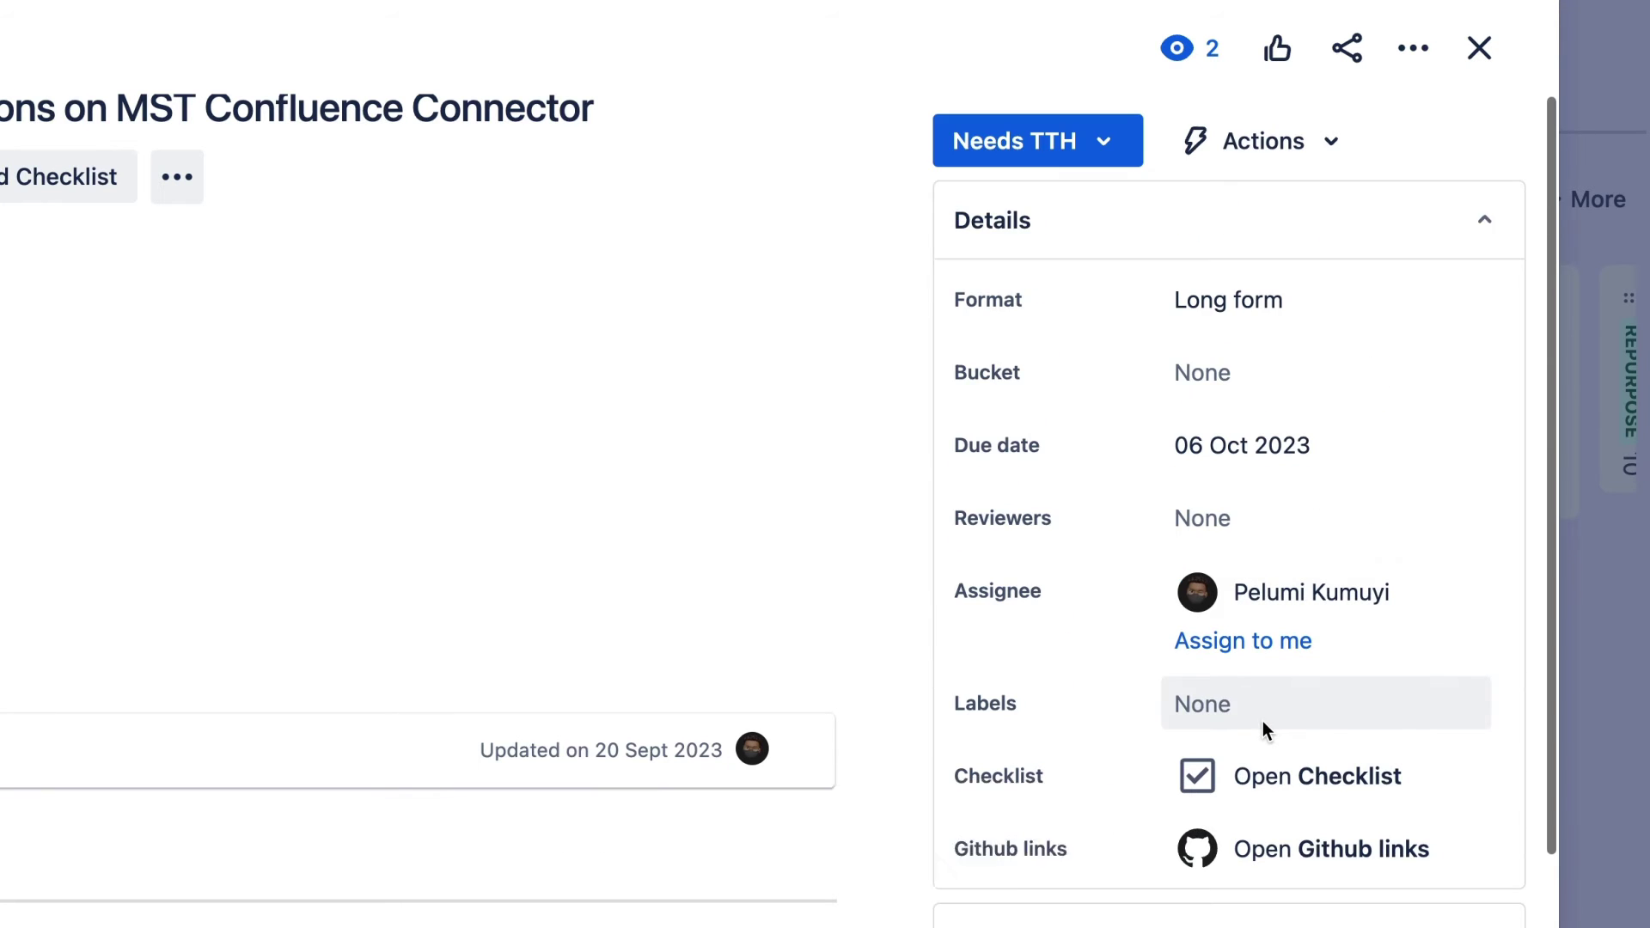
Close VIDEO-66, browse the October 2023 due-date calendar, then return to the Video board
click(1478, 48)
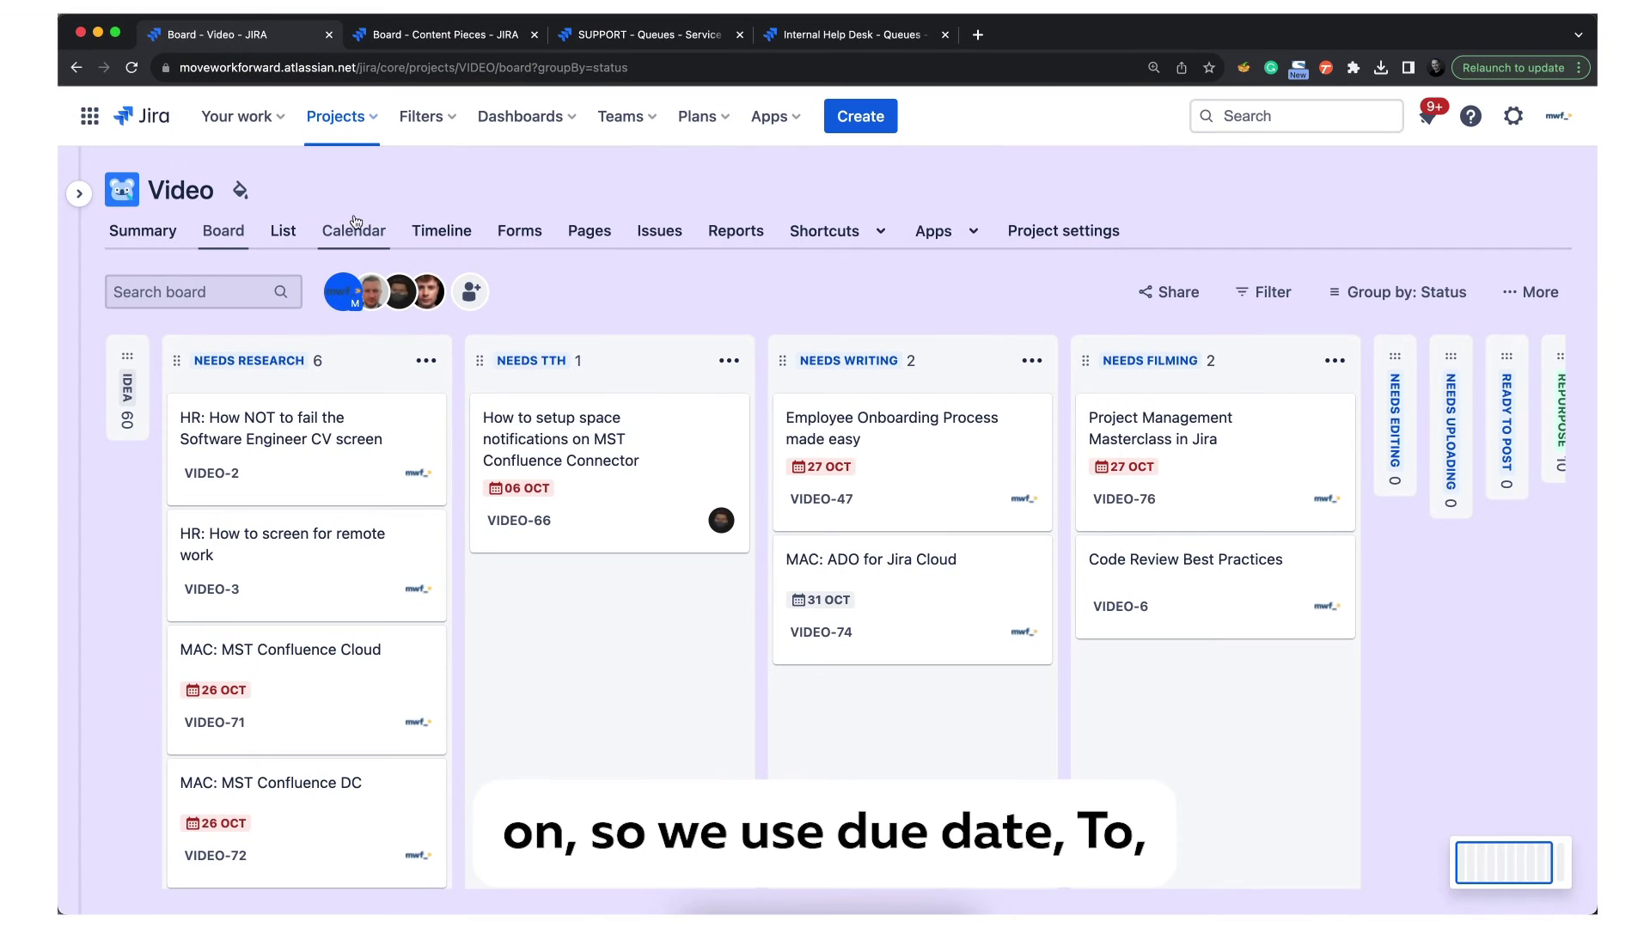
click(349, 229)
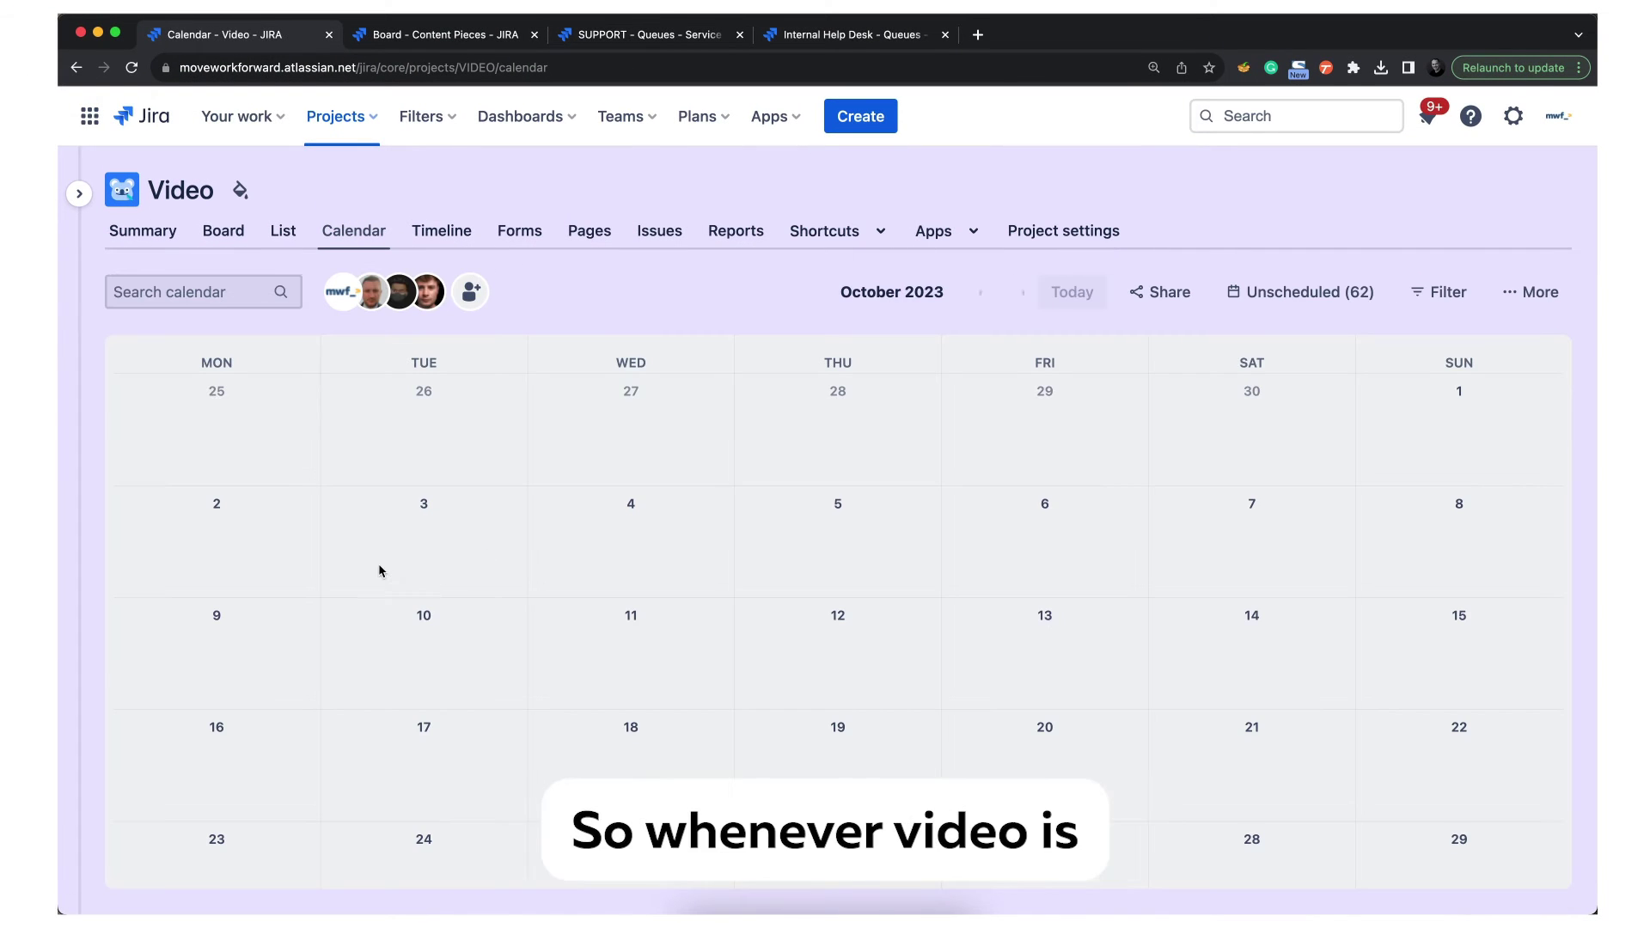
scroll(815, 678, down, 3)
scroll(618, 538, down, 3)
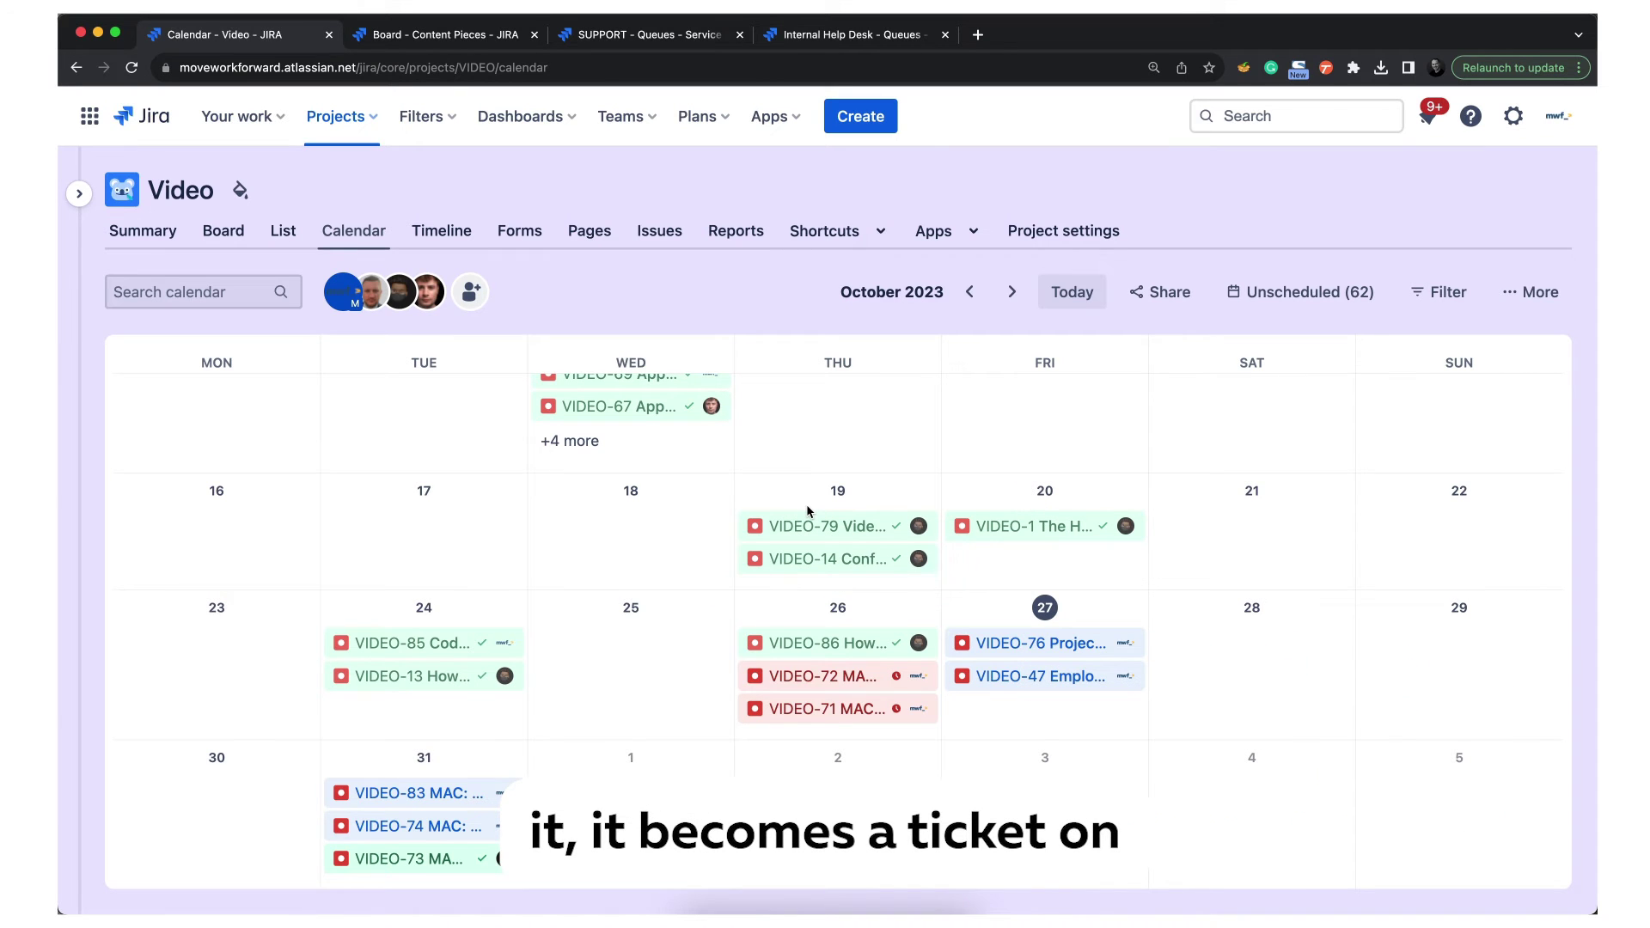
click(217, 232)
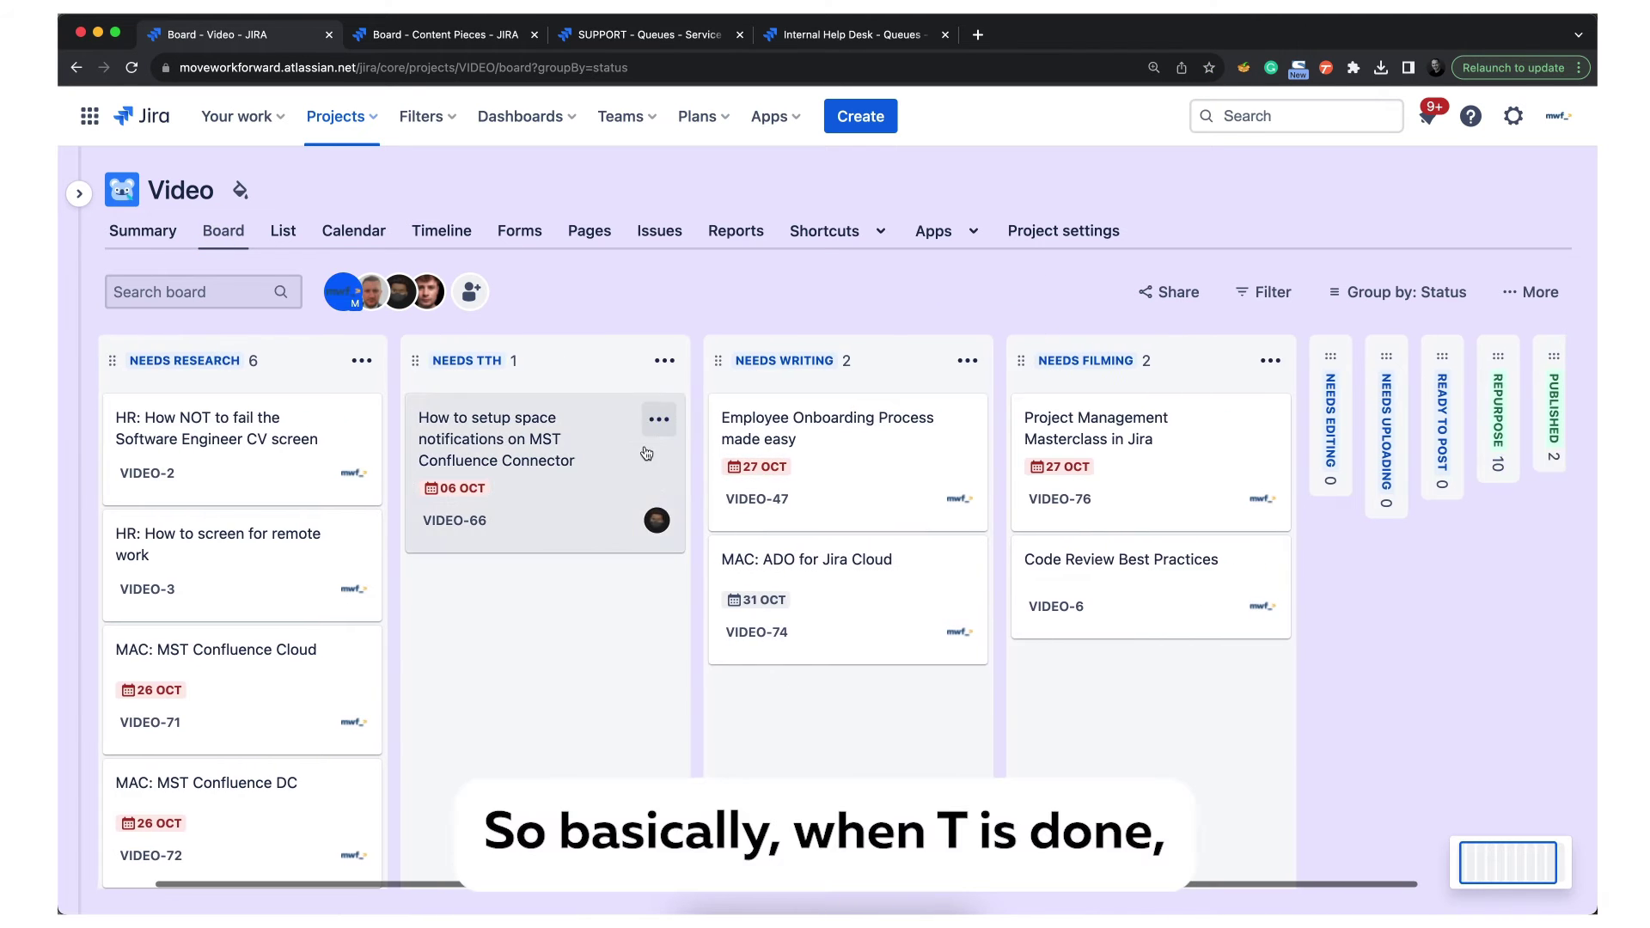
Collapse the NEEDS TTH column and expand the empty NEEDS EDITING column
click(630, 360)
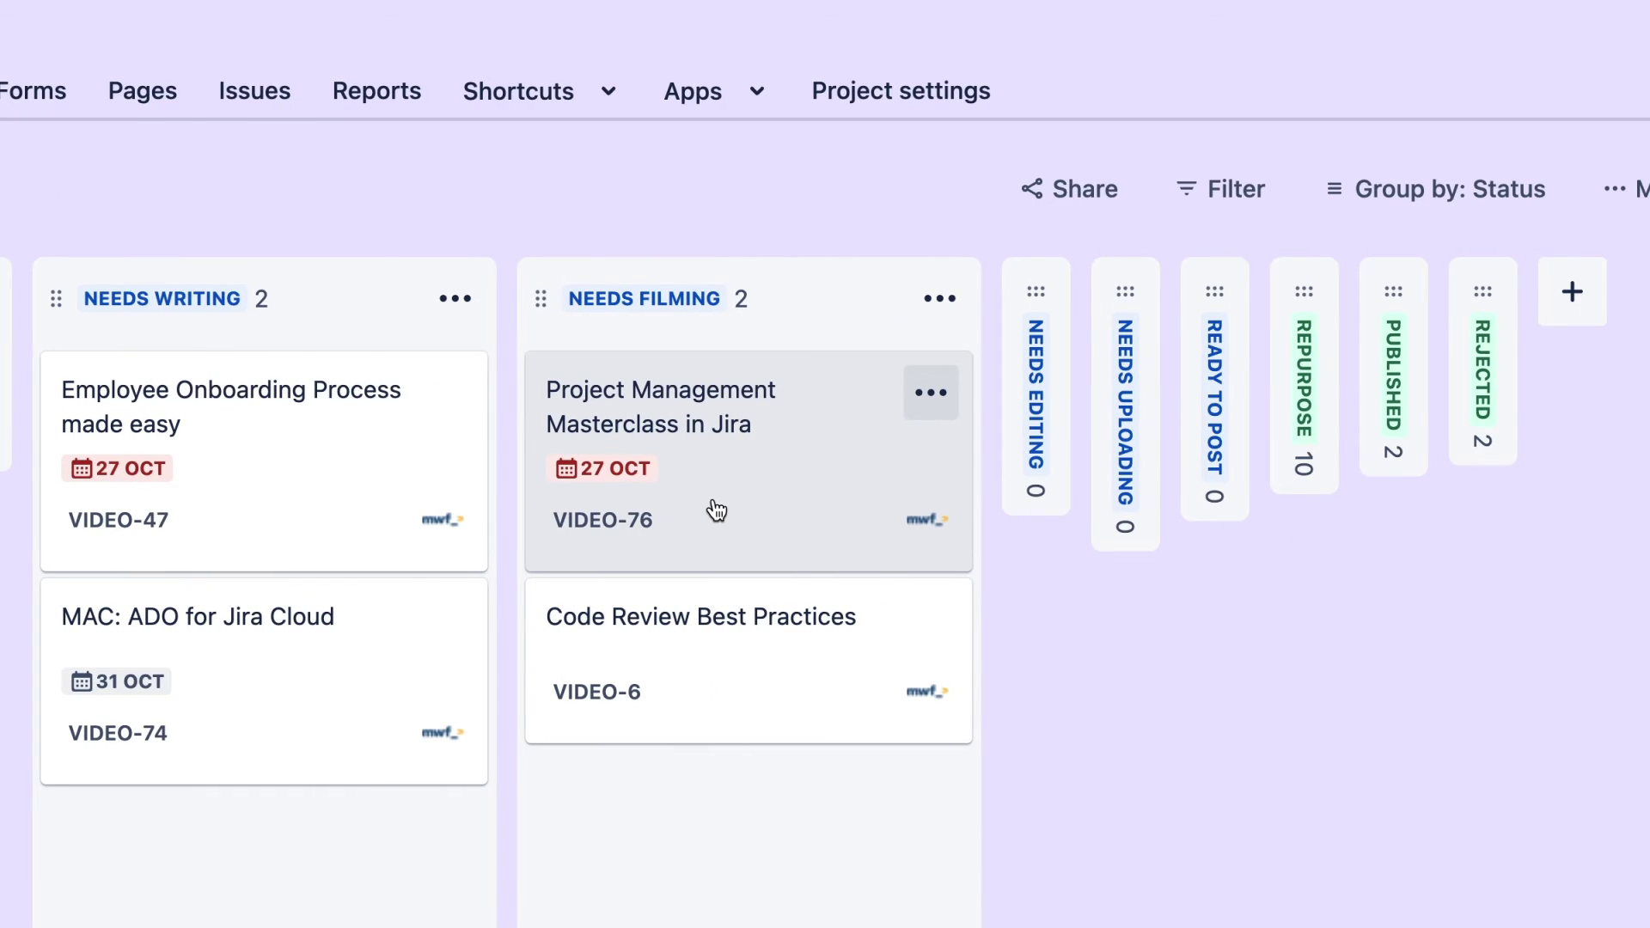
mouse_move(1149, 457)
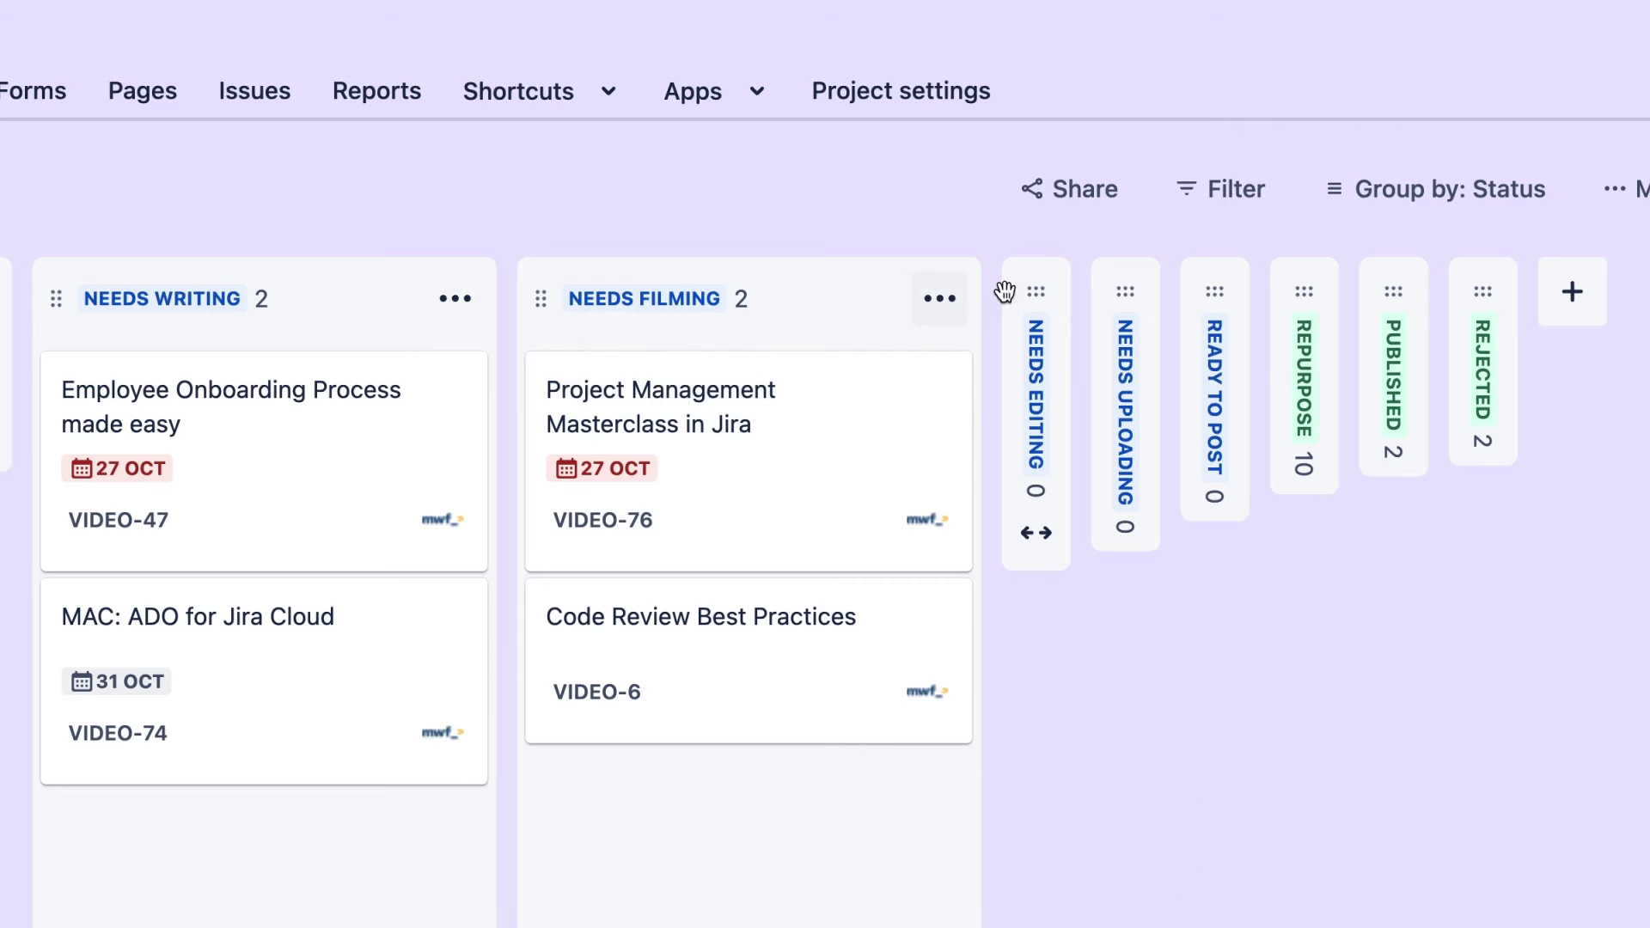
click(1044, 535)
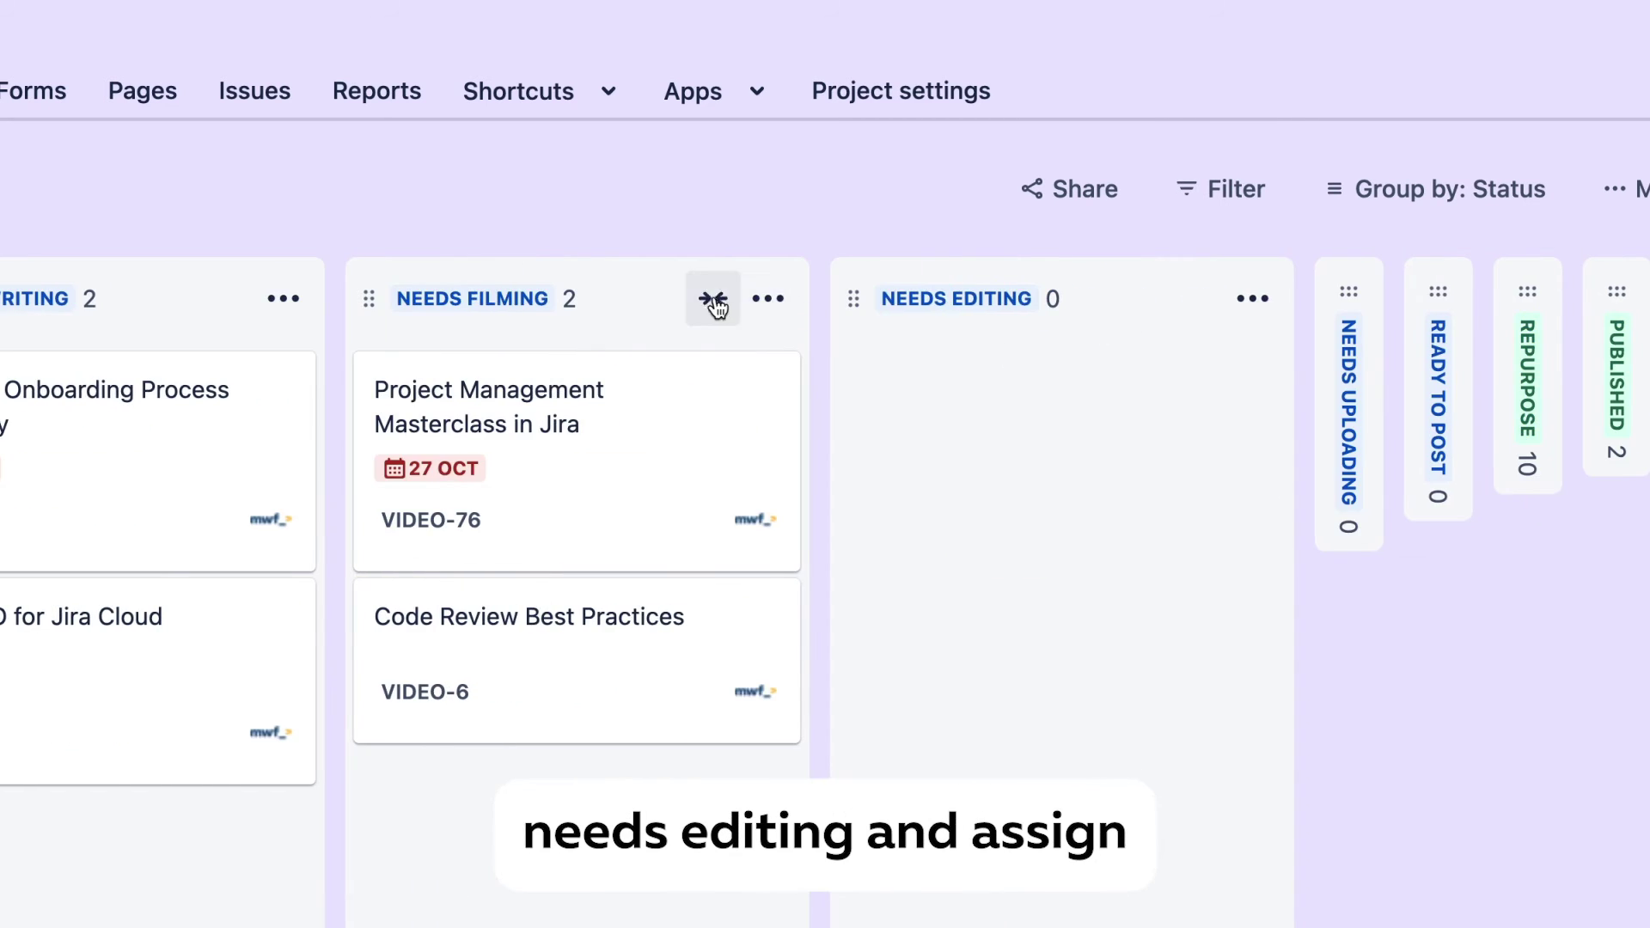
Collapse the NEEDS FILMING column, then fold NEEDS EDITING back into a narrow strip
click(711, 297)
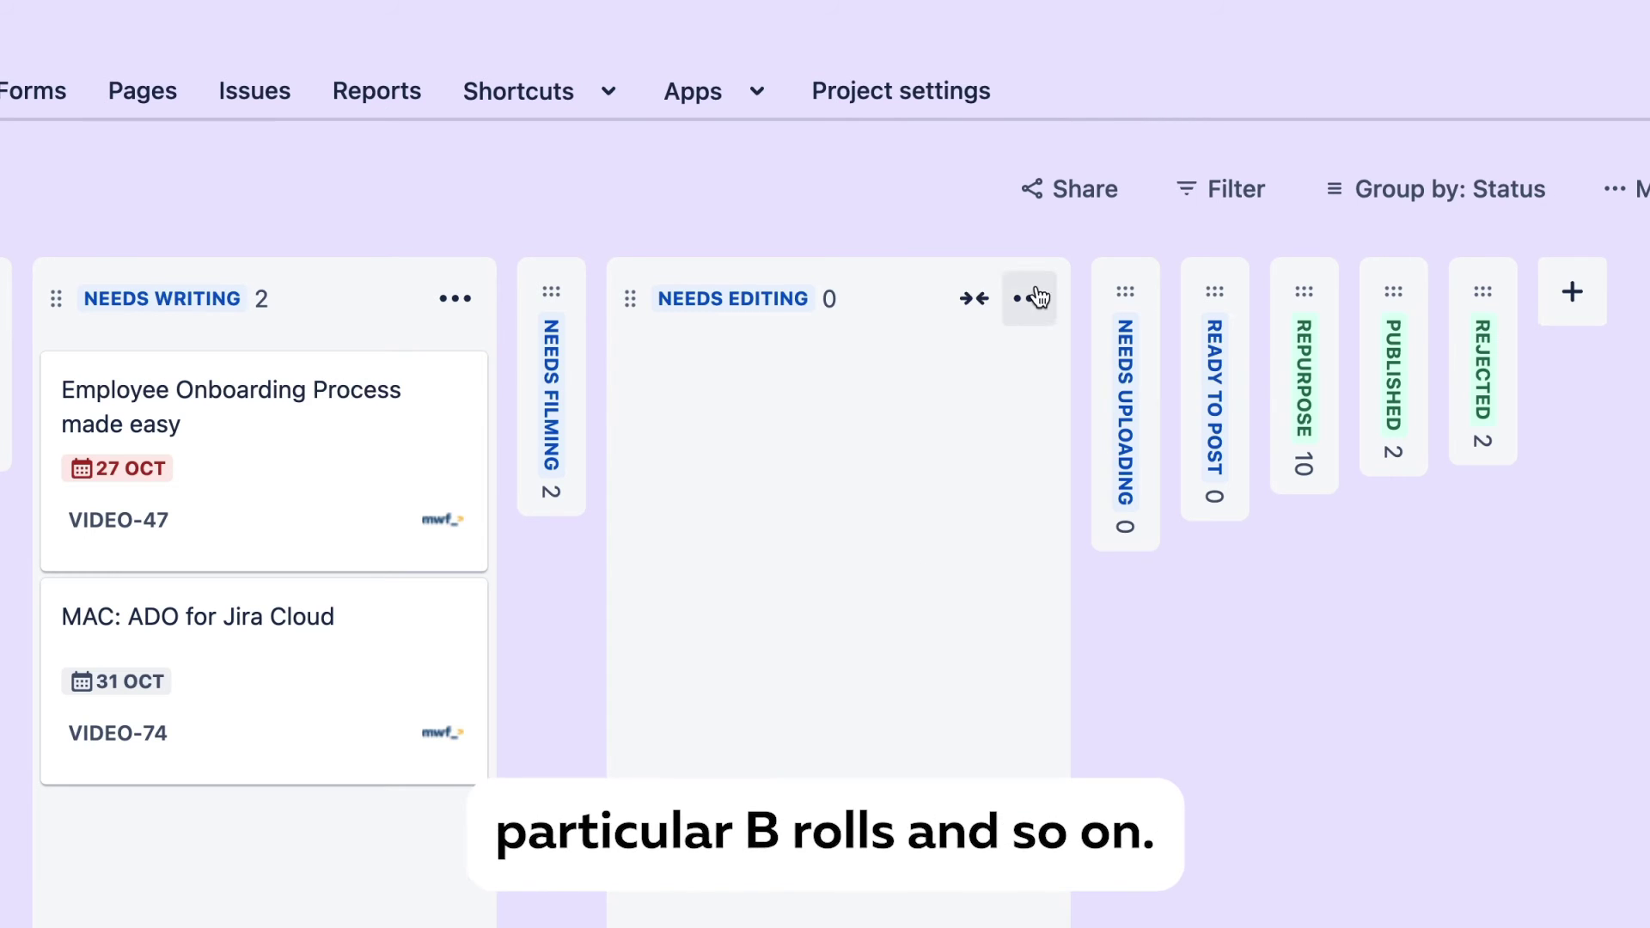
click(976, 298)
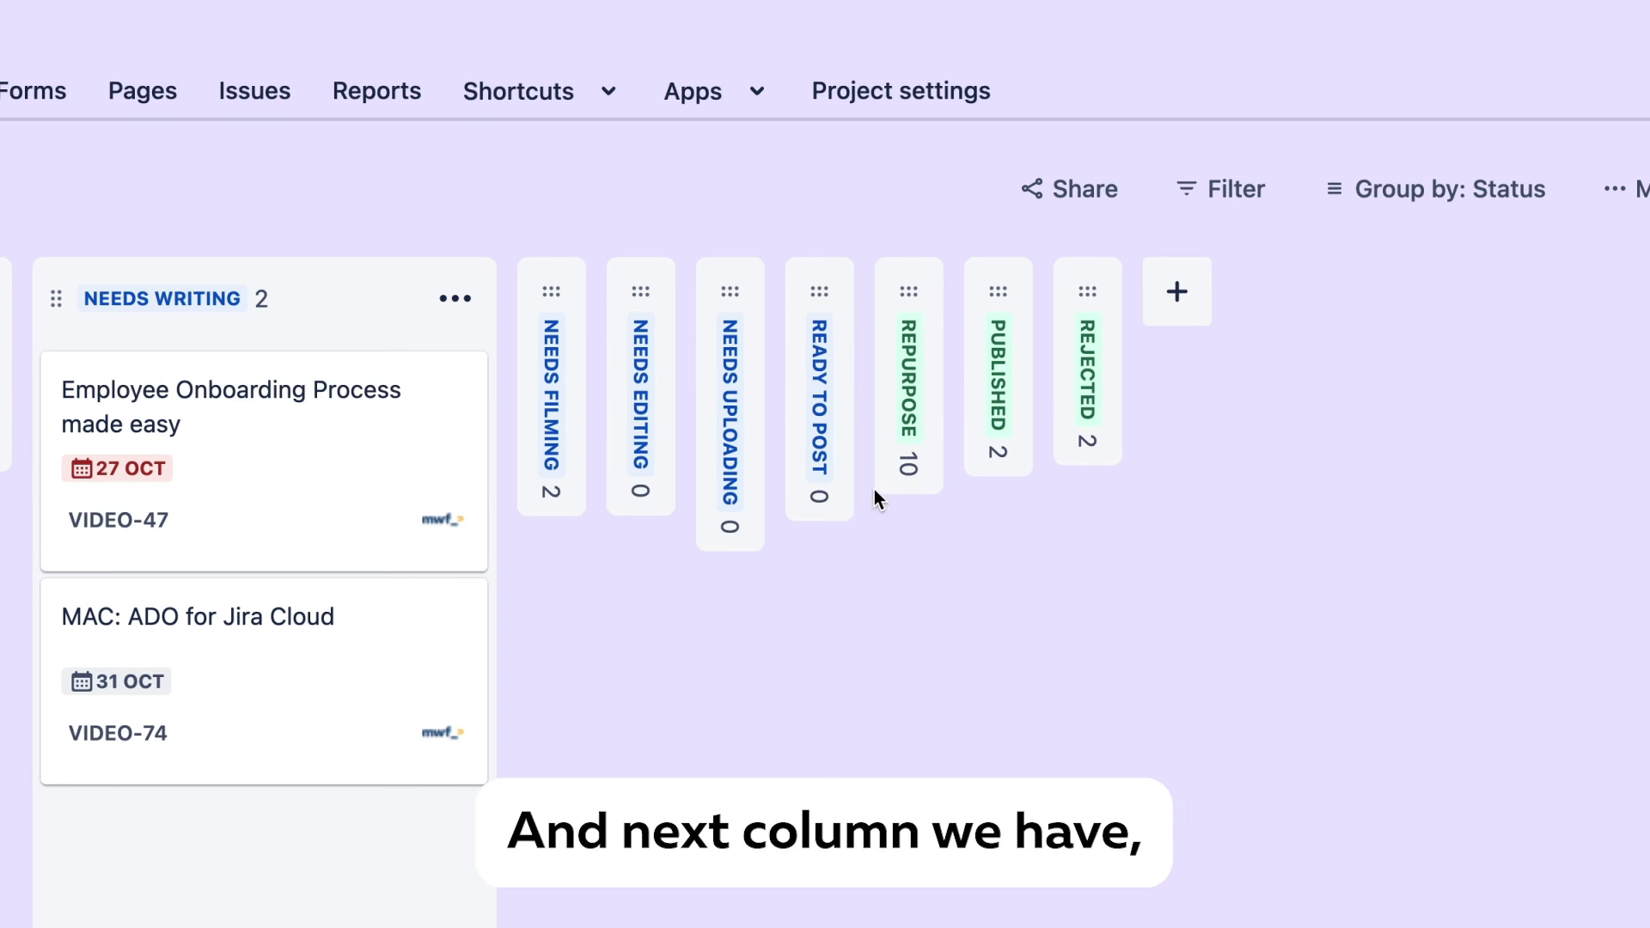
Expand the REPURPOSE column to reveal its ten cards, including VIDEO-55 and VIDEO-77
click(909, 520)
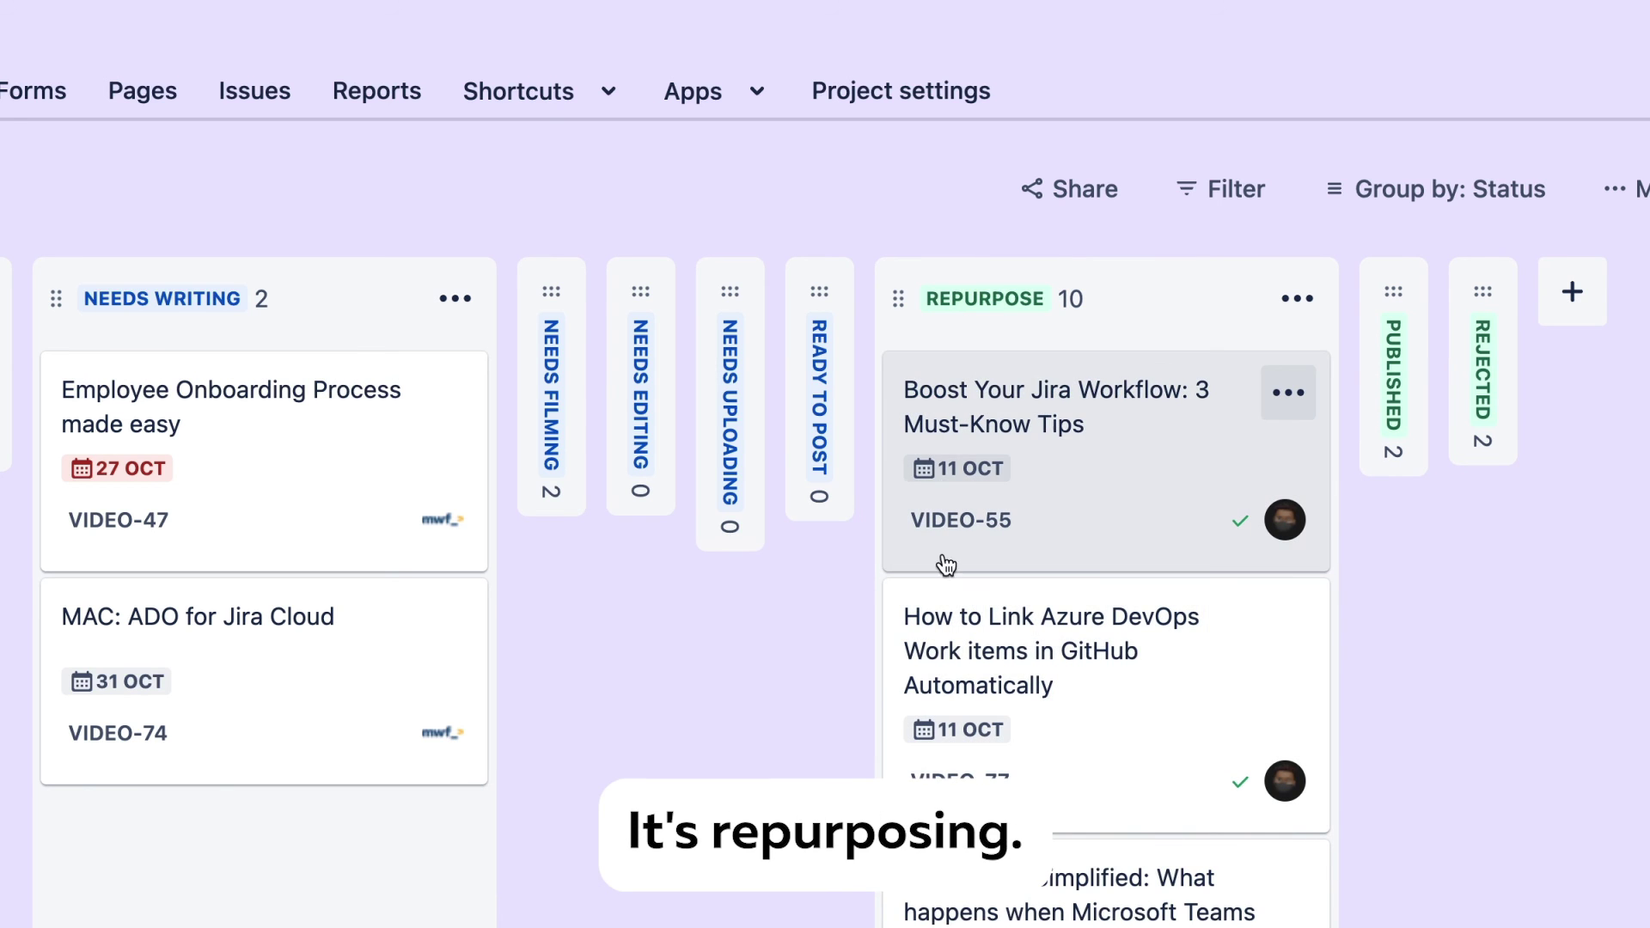